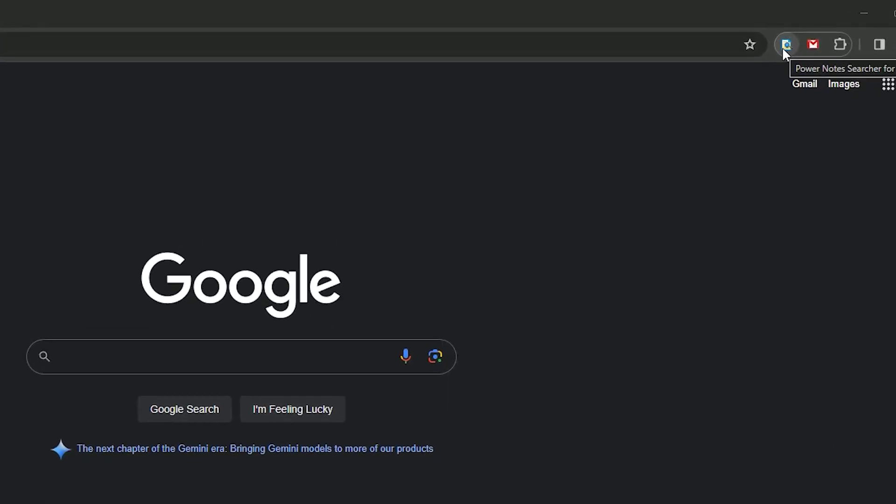
Step: Open the Power Notes Searcher extension, expand its Shortcuts list and go to the SAP for Me Status page
left_click(835, 42)
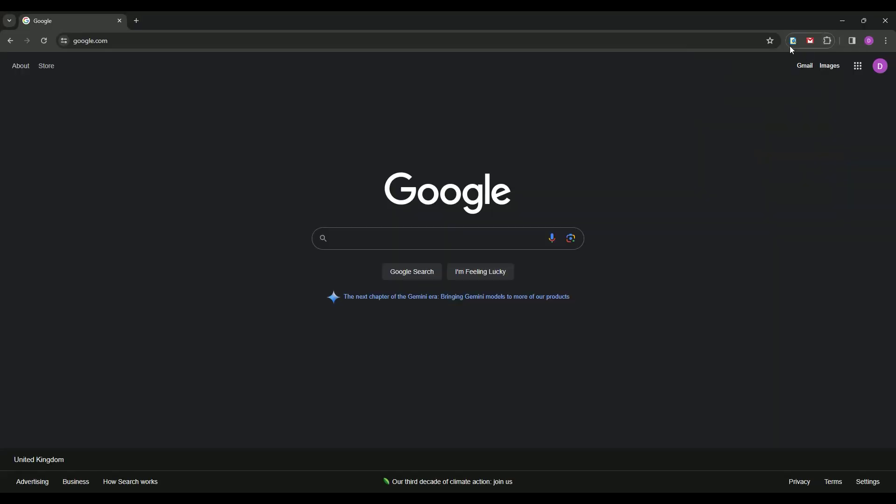
left_click(793, 41)
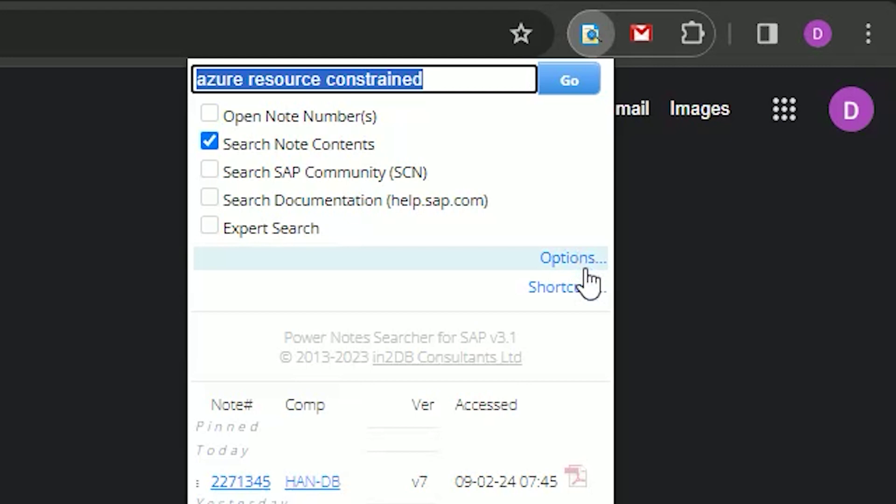
left_click(580, 267)
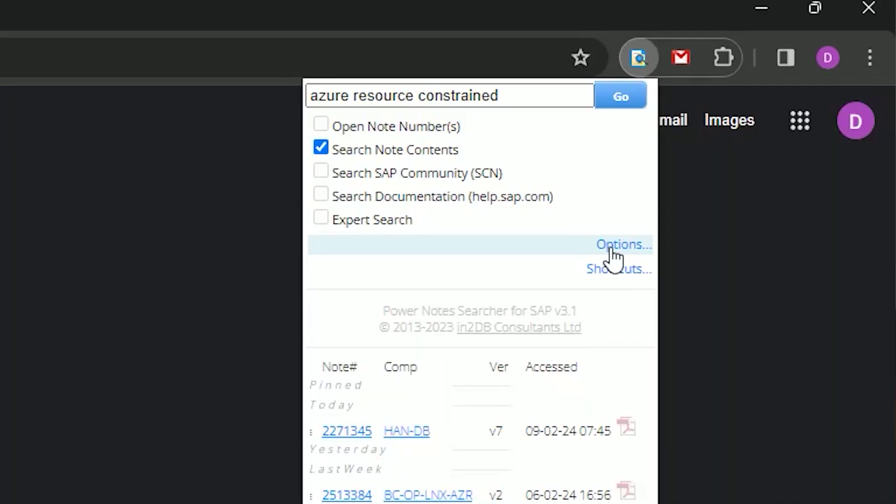
left_click(623, 273)
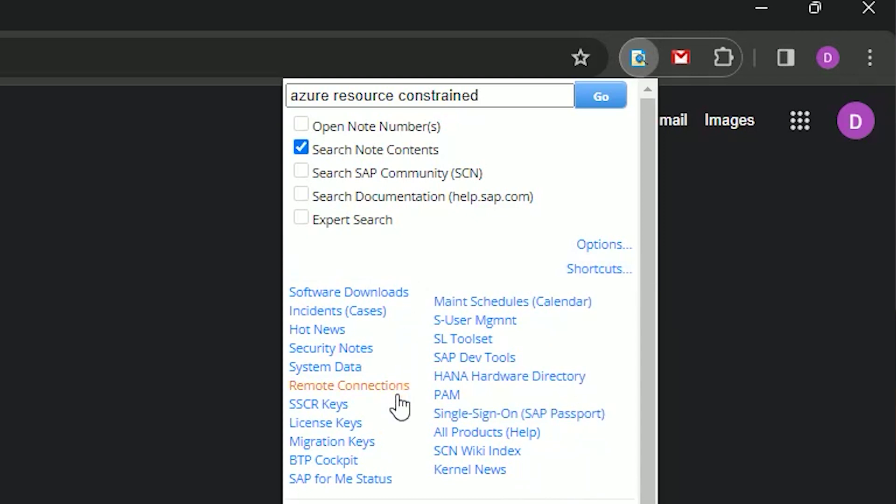
left_click(376, 481)
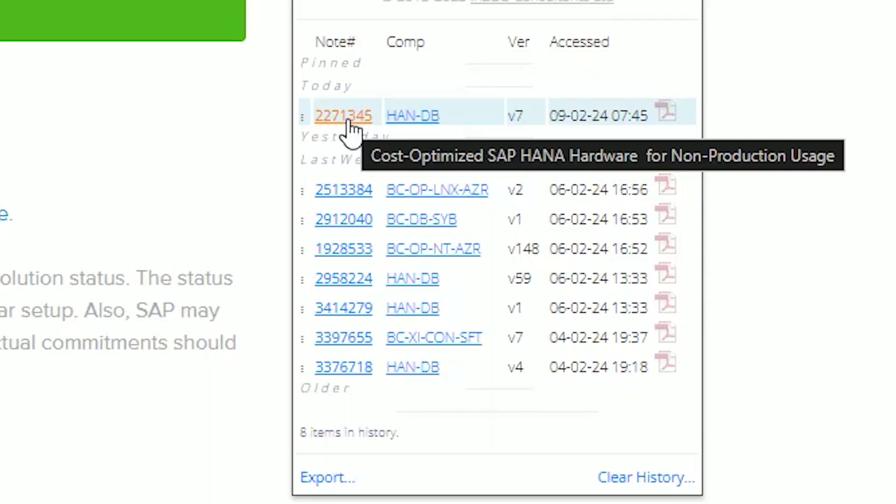
Step: Open SAP Note 2271345 from the note history, review its content and follow its reference to note 2188482
left_click(347, 120)
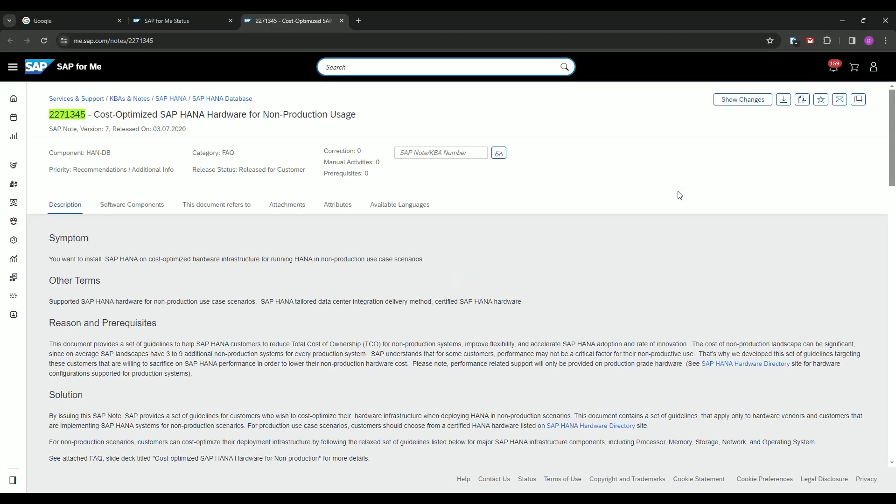
mouse_move(50, 117)
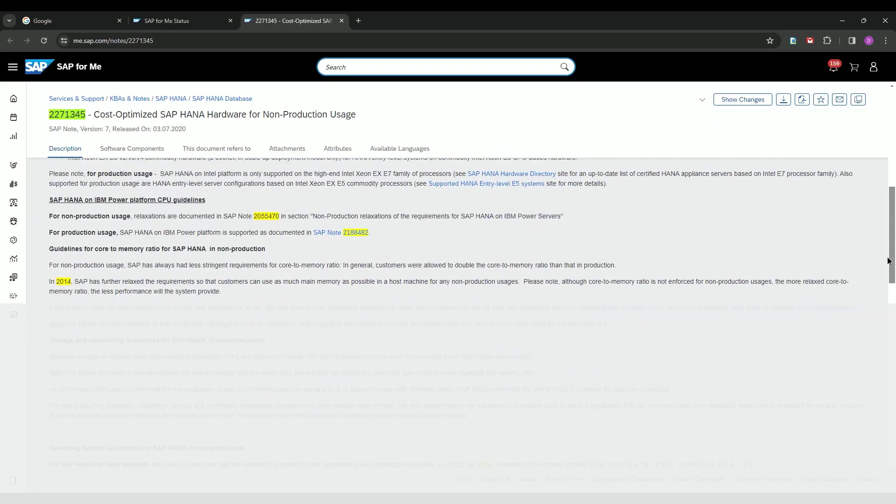
mouse_move(268, 216)
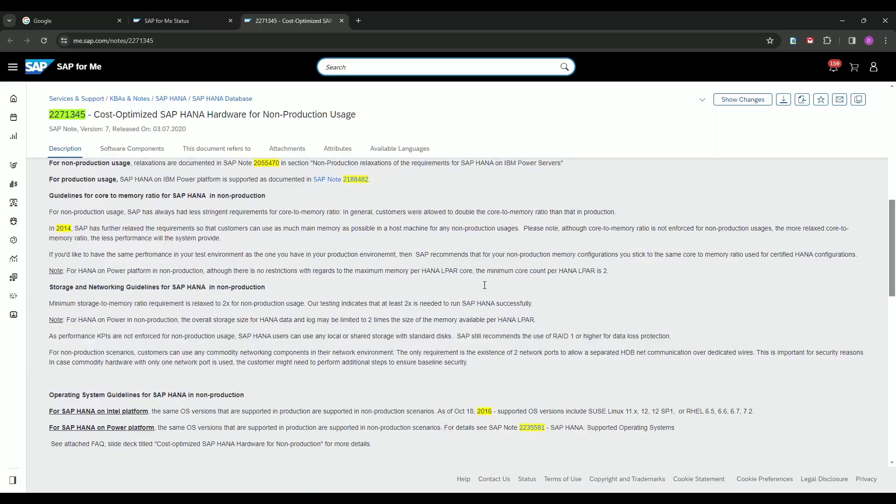
scroll(485, 285, "down", 7)
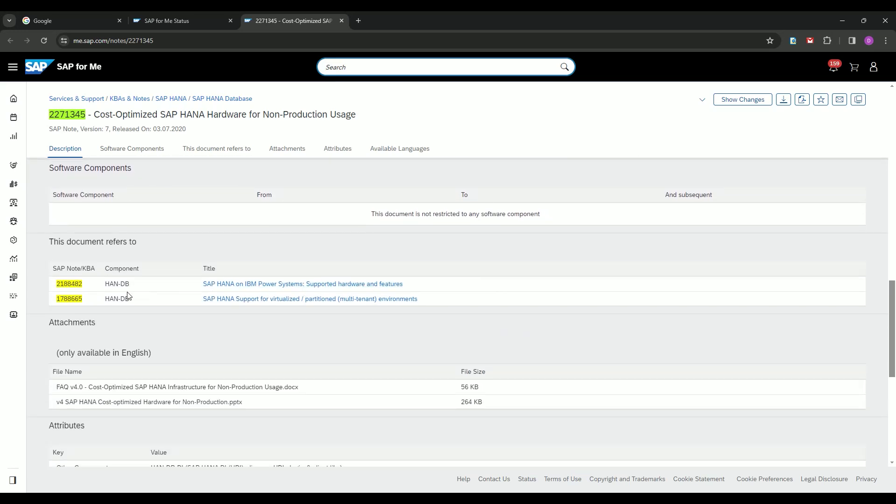
mouse_move(70, 283)
left_click(75, 283)
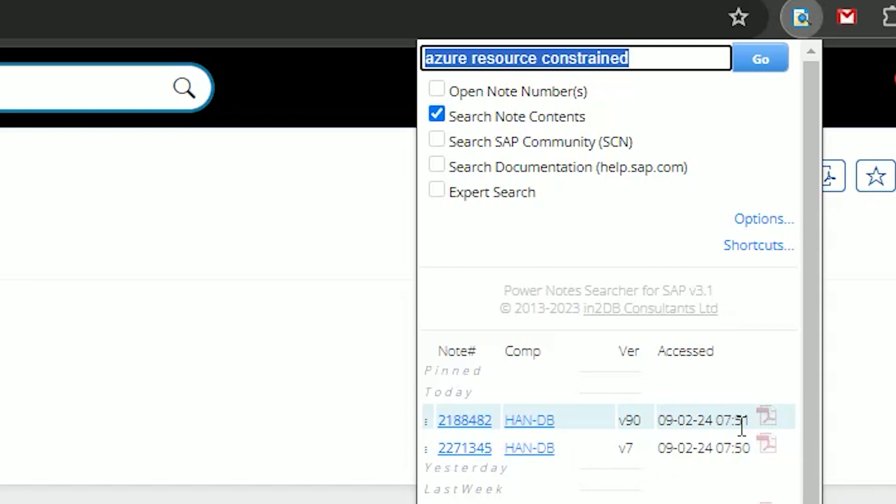
Step: Pin note 2188482 in the extension's note history and reopen the history to check the Pinned section
double_click(623, 421)
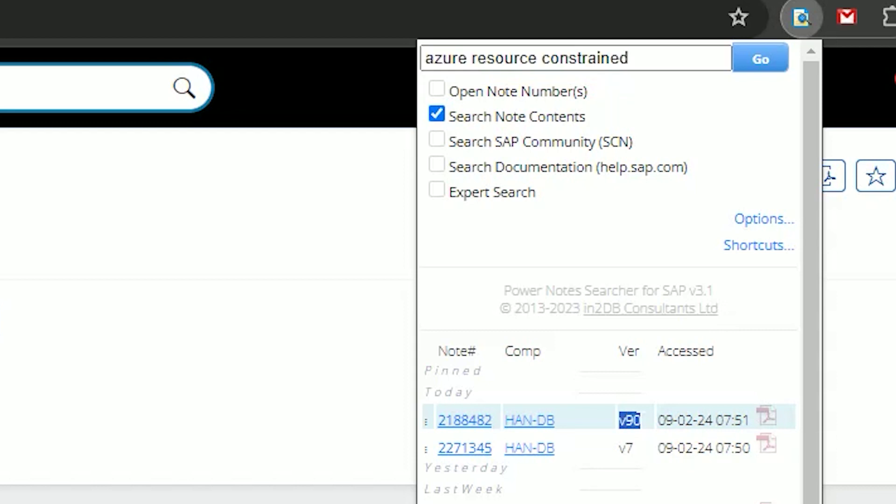
left_click(671, 421)
left_click(426, 421)
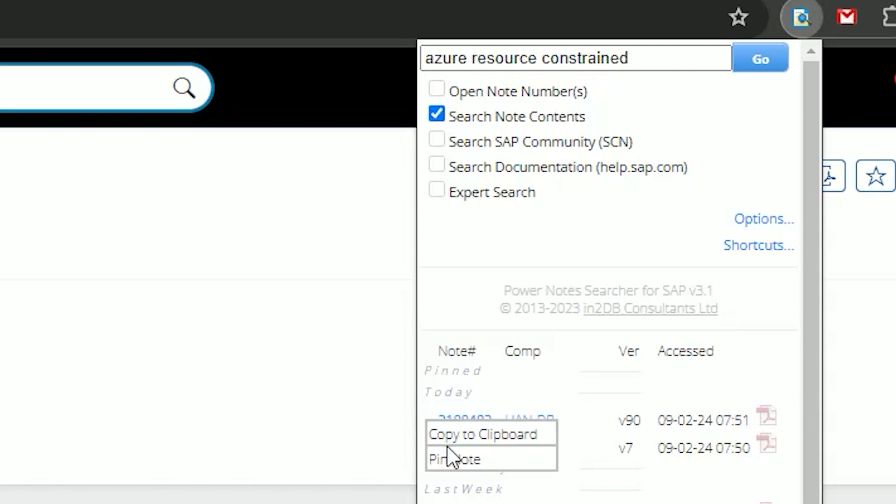
left_click(492, 461)
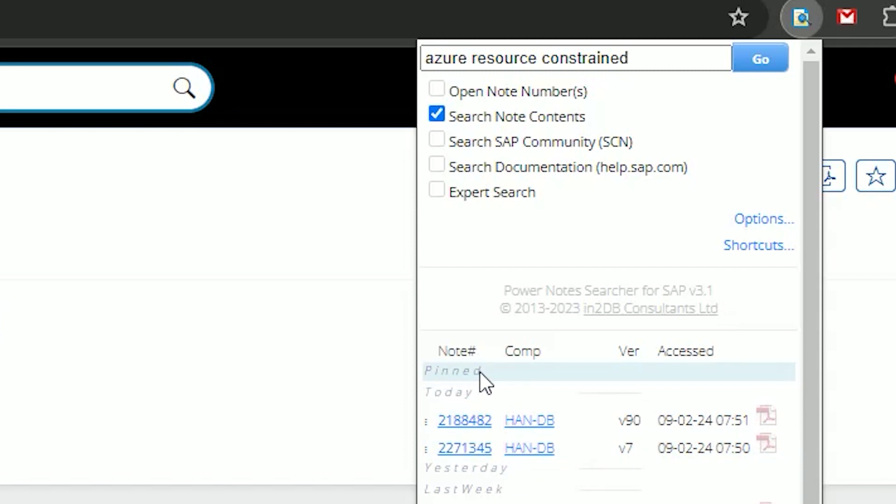
left_click(802, 19)
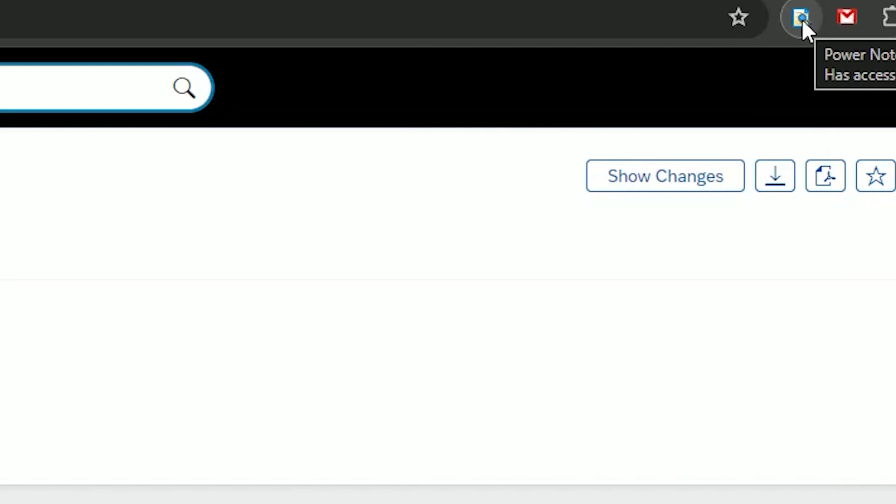
left_click(802, 19)
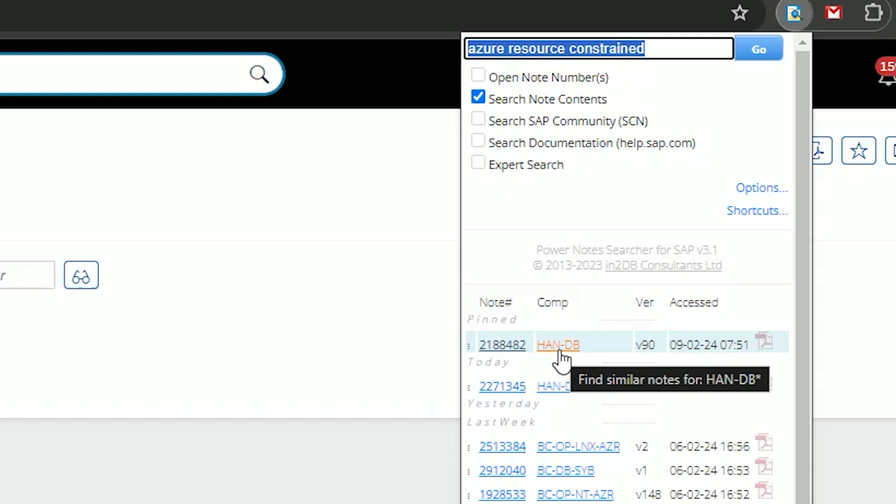
Step: Find similar notes for the pinned note's HAN-DB component and look through the search results and available filters
left_click(567, 447)
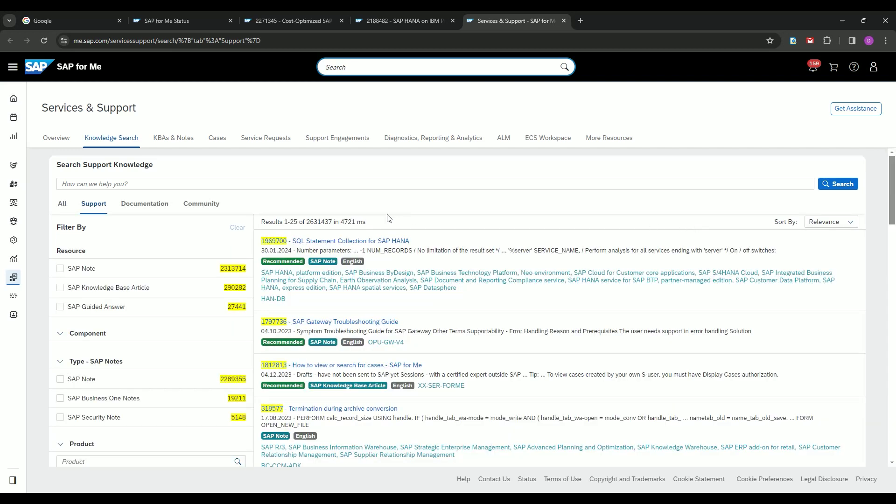
scroll(250, 243, "down", 6)
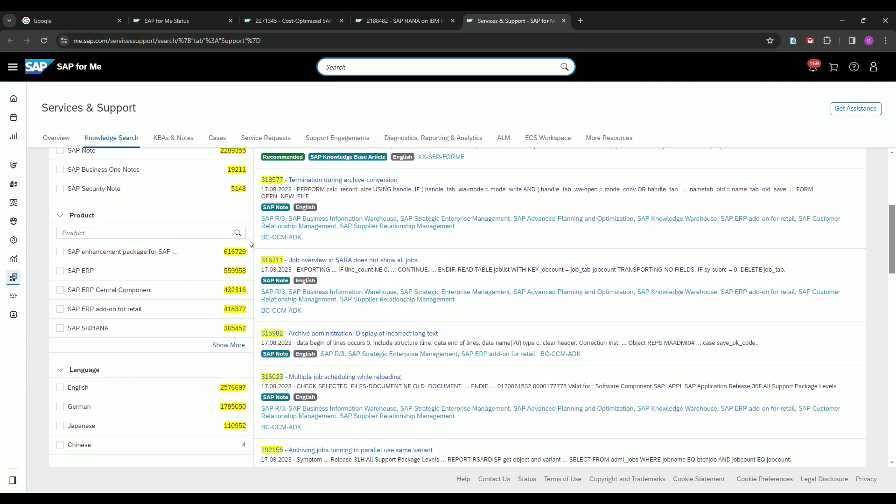
scroll(251, 243, "down", 4)
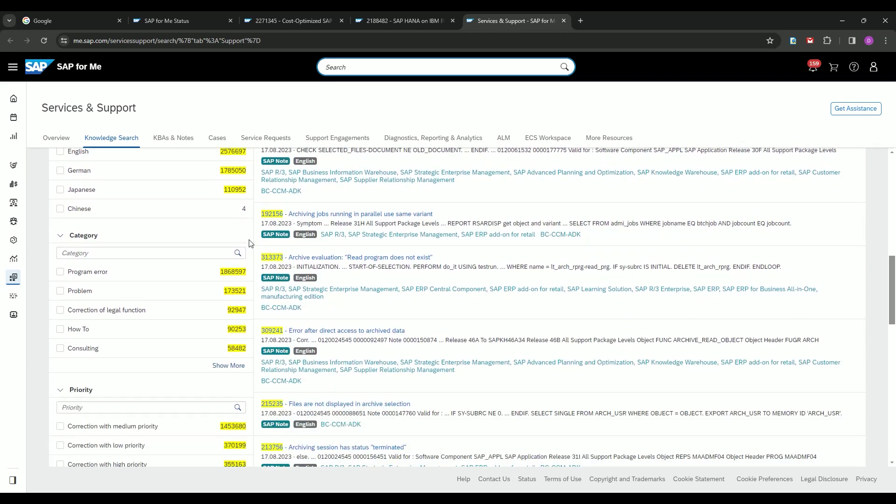
scroll(250, 243, "down", 5)
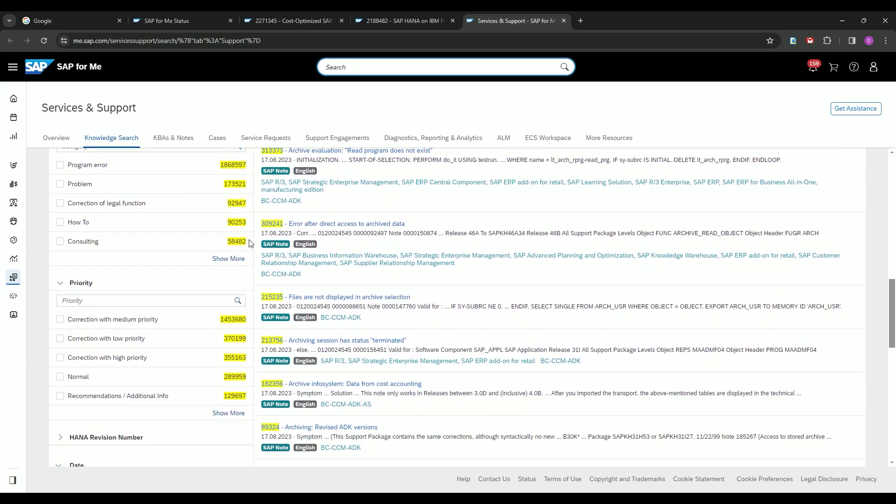
scroll(250, 243, "down", 6)
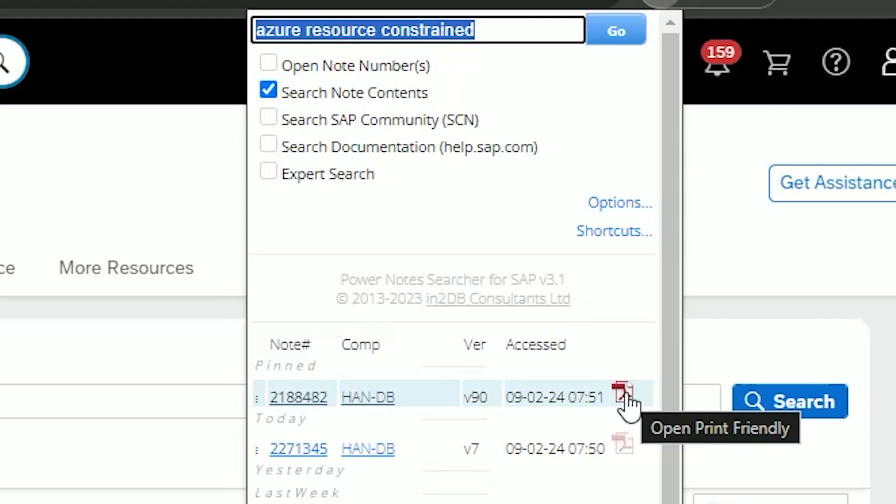
left_click(624, 395)
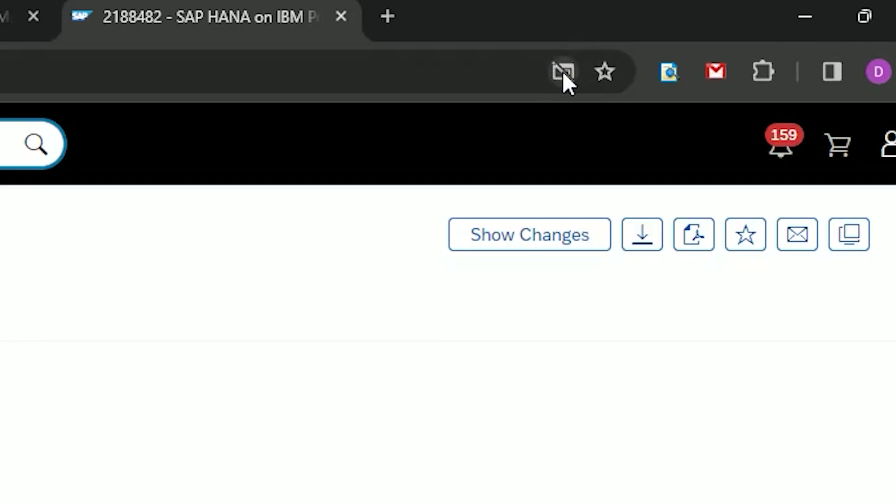
left_click(564, 72)
left_click(268, 214)
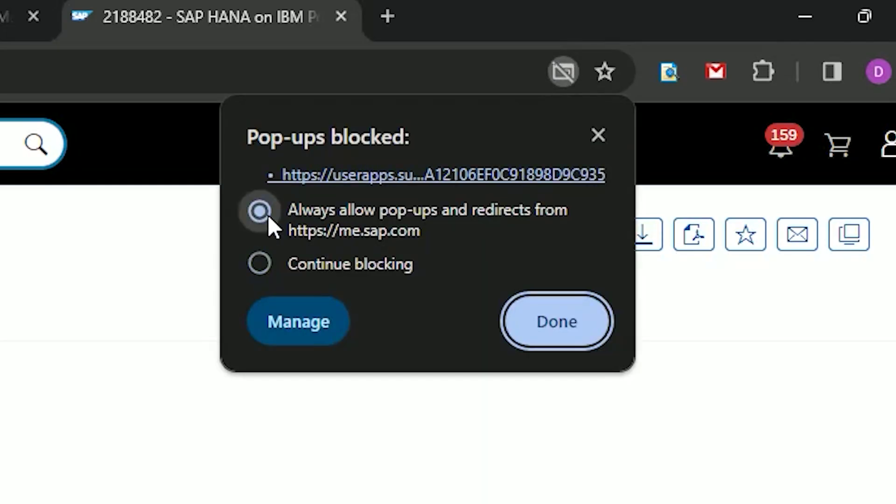
left_click(542, 335)
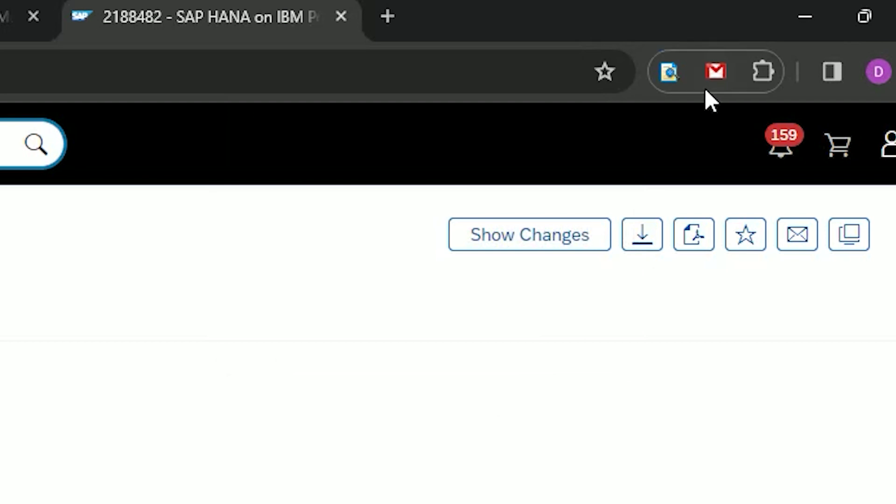
Step: Open the print-friendly version of note 2188482 again, set the print destination to Save as PDF and start saving it
left_click(669, 71)
left_click(632, 462)
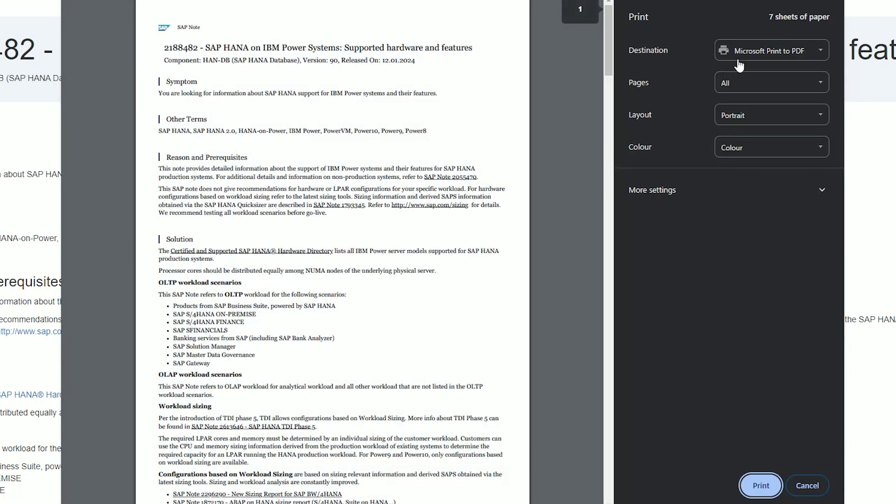
left_click(749, 55)
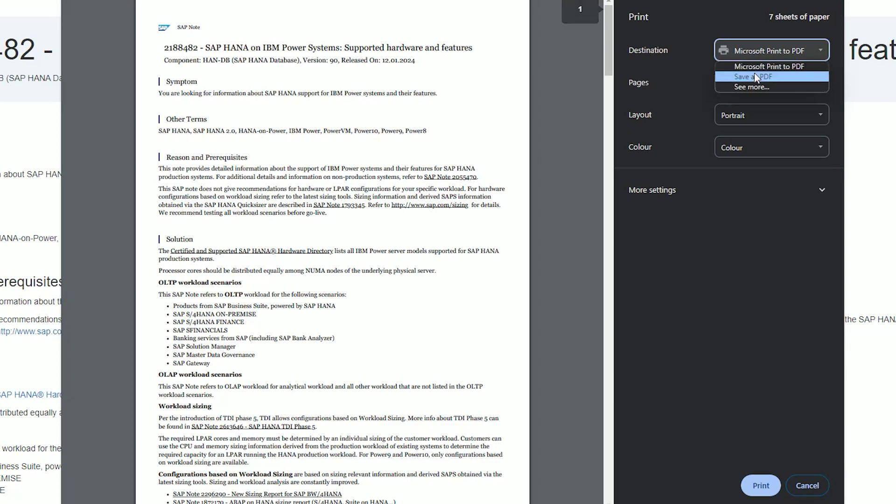
left_click(753, 76)
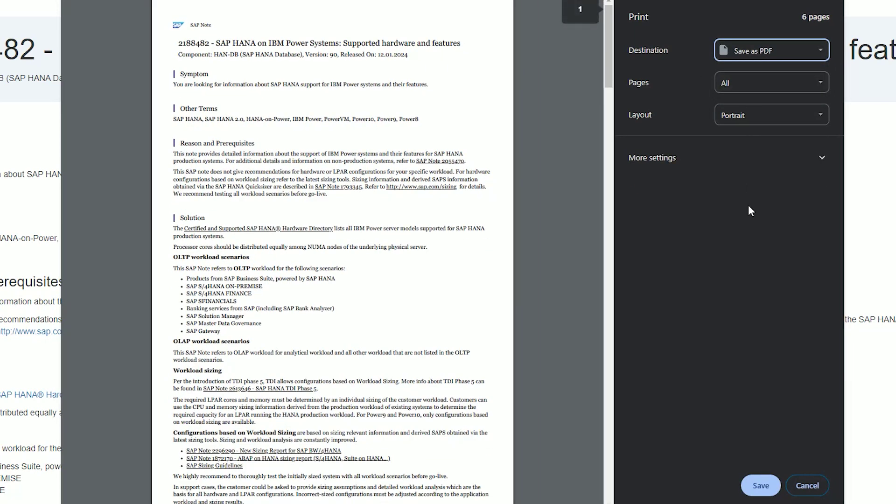
left_click(760, 487)
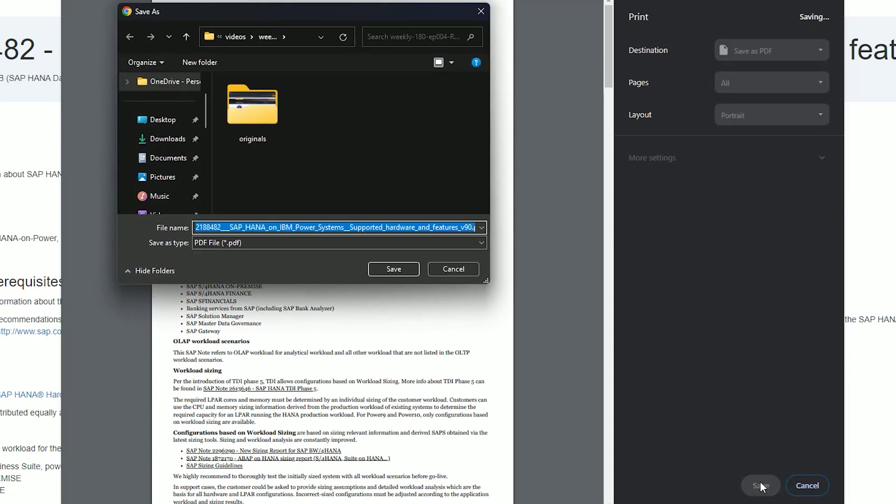
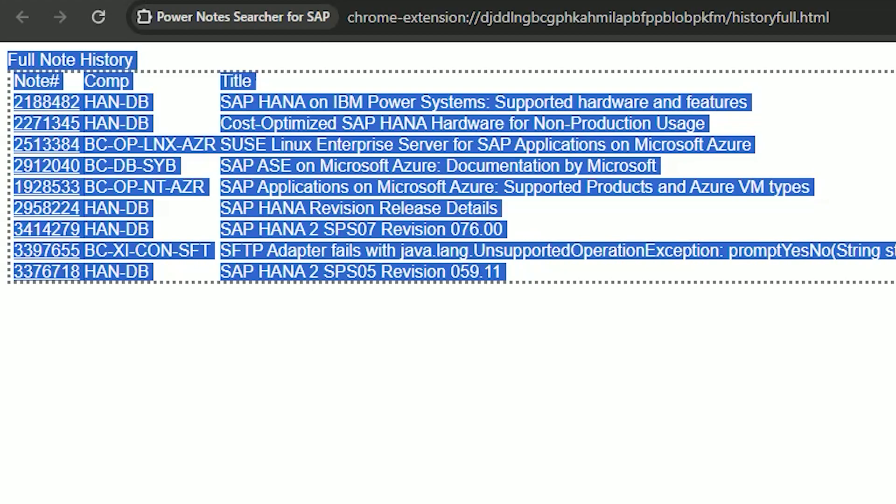
Step: Switch to Excel, create a blank workbook and paste the copied Full Note History table starting at cell A1
key("super")
left_click(402, 453)
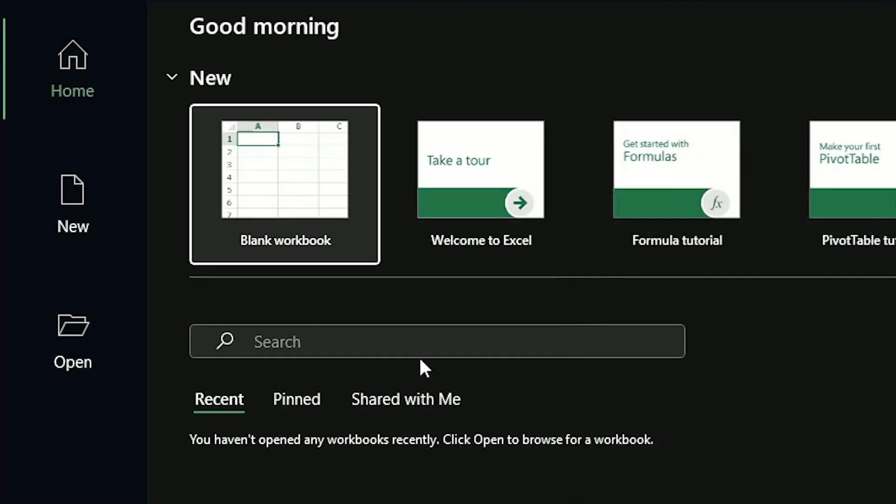
left_click(304, 228)
left_click(295, 231)
left_click(70, 214)
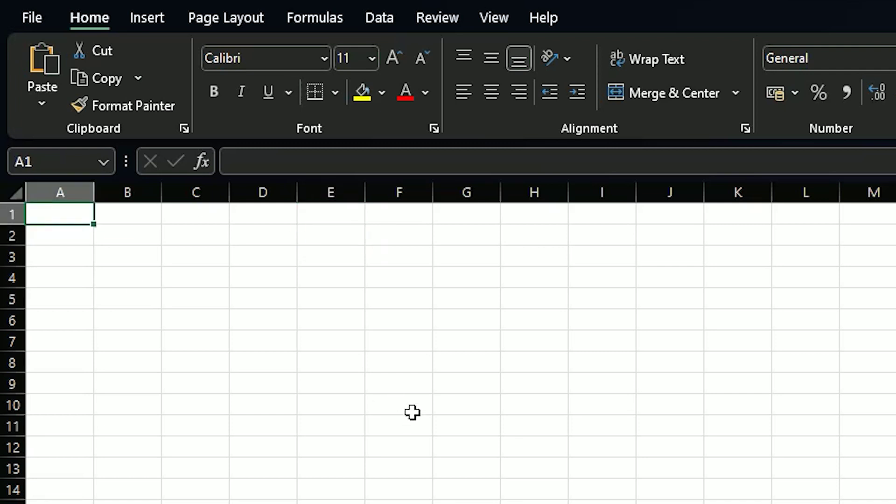
key("ctrl+v")
left_click(437, 422)
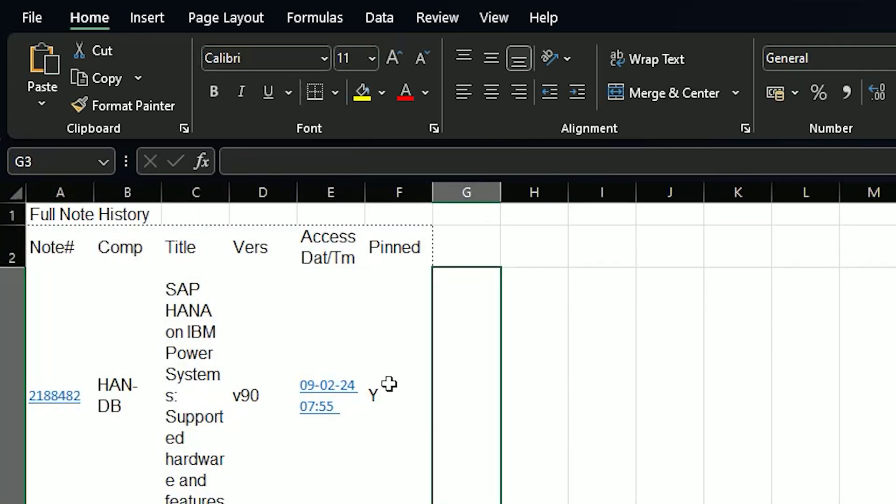
Step: Widen column A and the Title column C of the pasted note history
left_click_drag(94, 192, 201, 193)
left_click_drag(336, 193, 754, 193)
left_click(139, 187)
Step: Select the whole worksheet and auto-fit the height of all rows to their contents
left_click(17, 195)
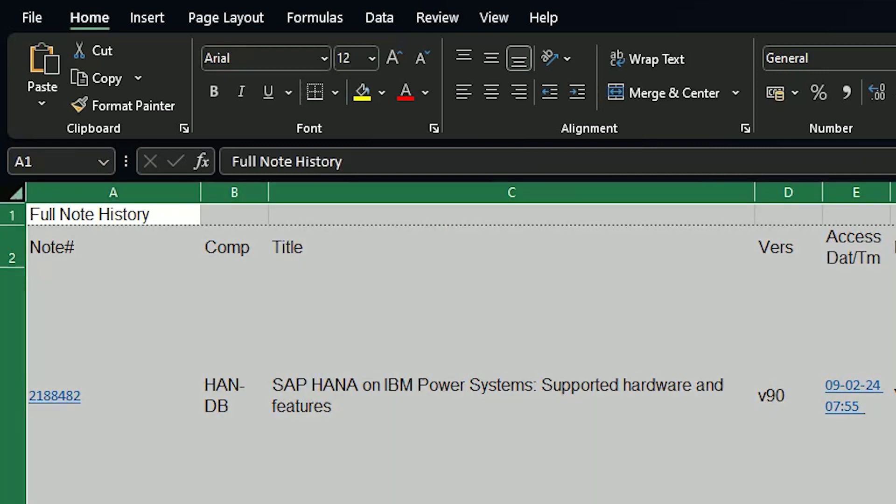
key("alt+h")
key("o")
key("a")
left_click(524, 430)
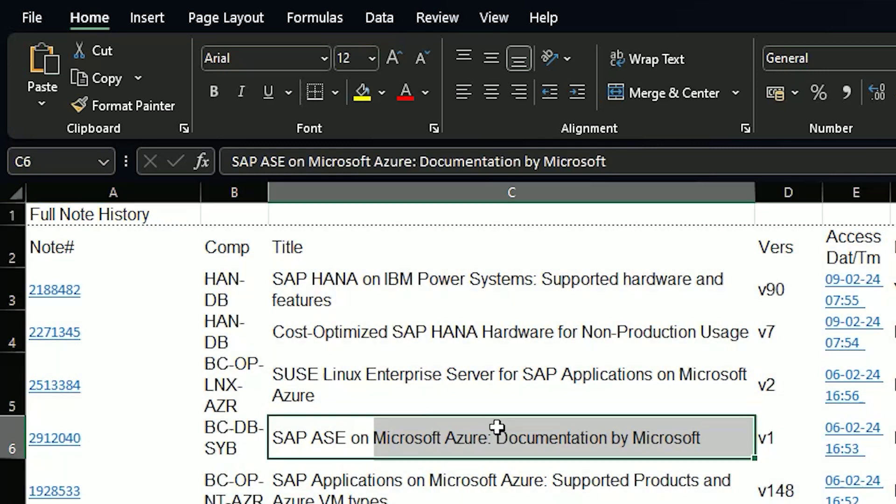
Step: Widen the Comp column B so component names fit on one line, and auto-fit all row heights again
left_click_drag(269, 198, 425, 192)
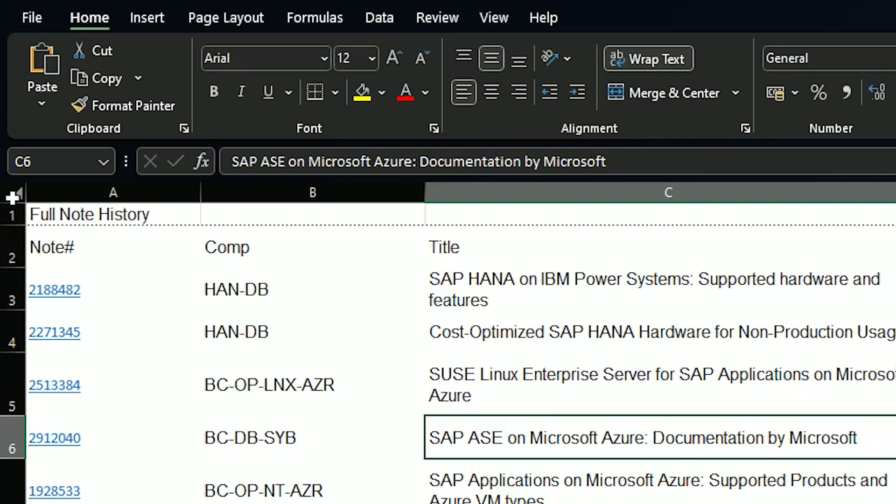
left_click(13, 198)
double_click(11, 268)
left_click(312, 374)
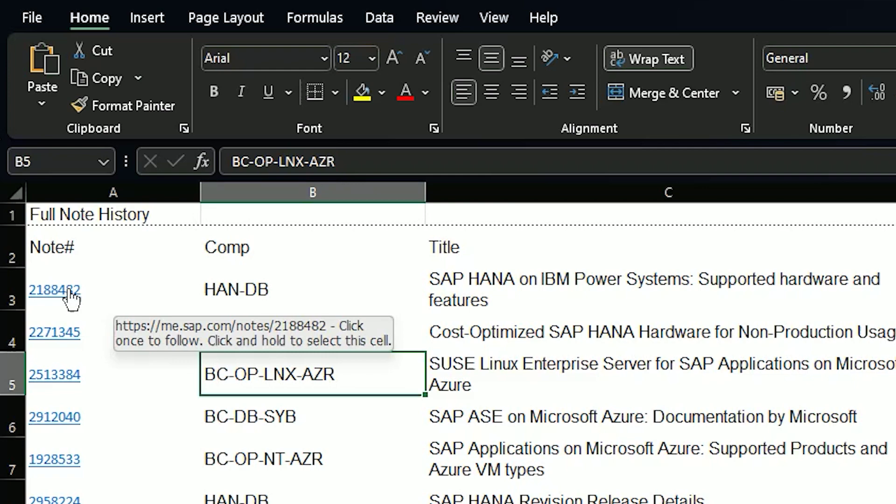
Step: Switch to Chrome and copy the pinned note 2188482 to the clipboard from the Power Notes Searcher history
left_click(536, 288)
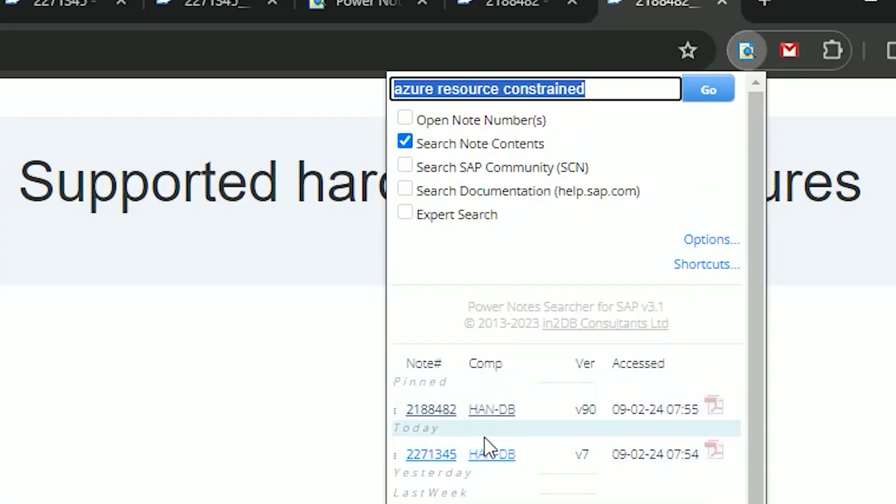
left_click(394, 413)
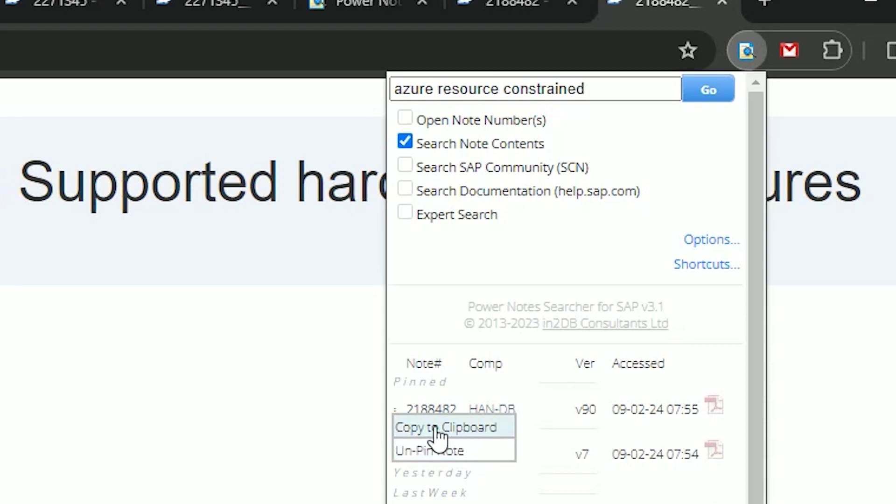
left_click(468, 426)
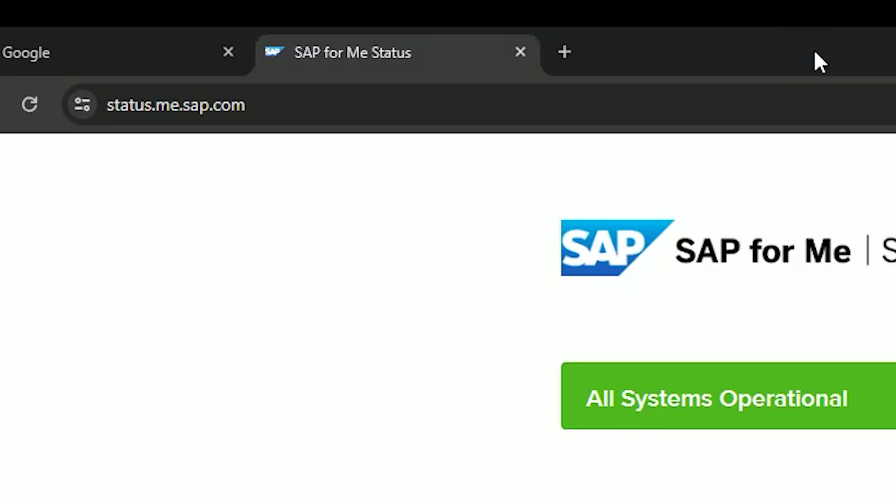
Step: Open SAP note 2188482 from the browser's address field using the "note" keyword of Power Notes Searcher for SAP
left_click(611, 102)
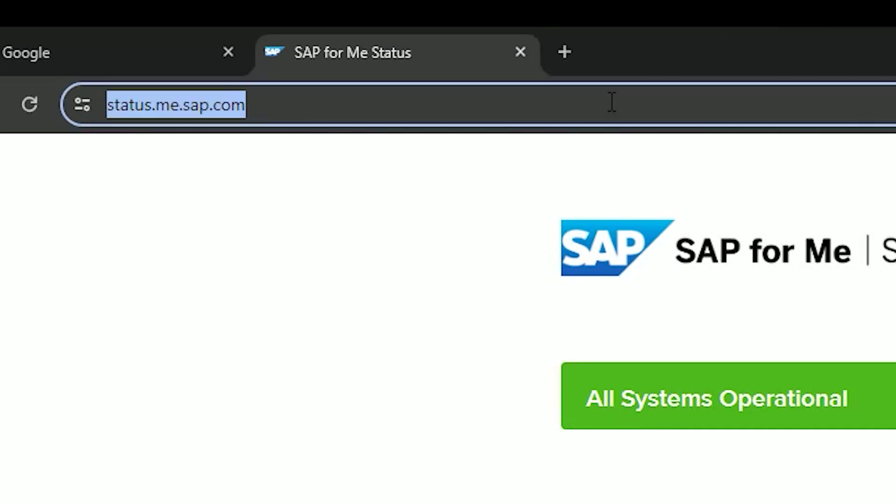
type("note")
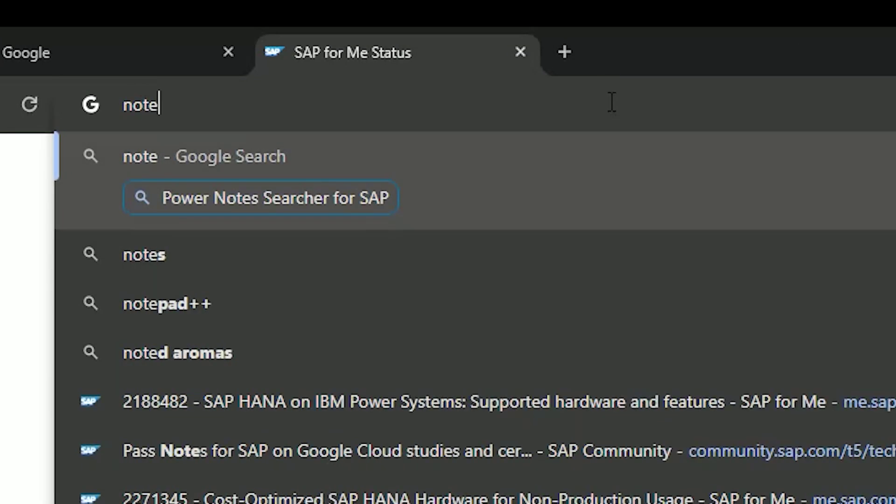
key("Tab")
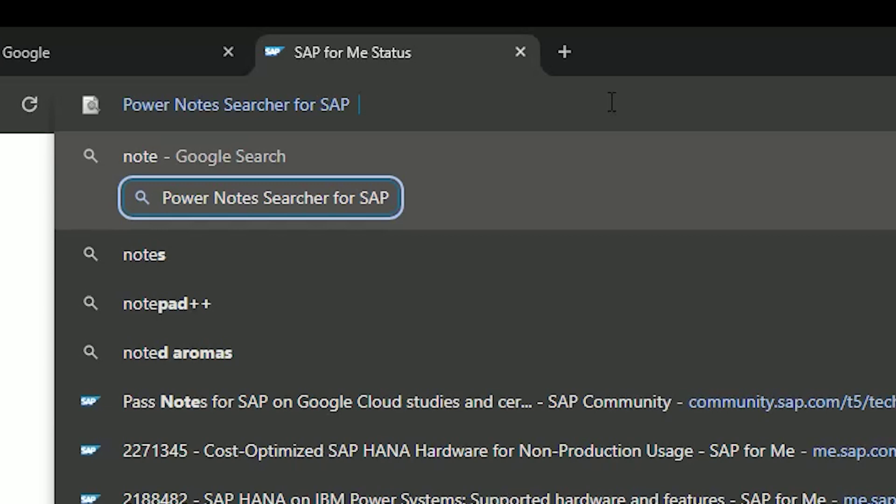
type("2188")
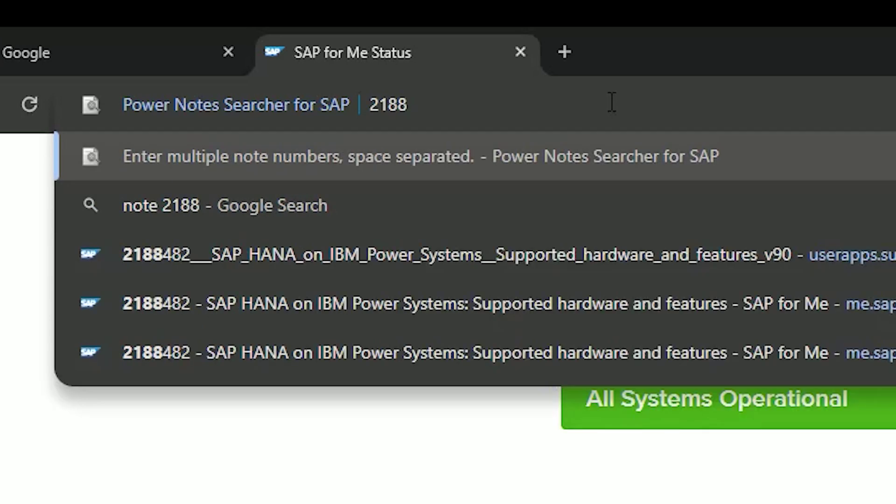
type("482")
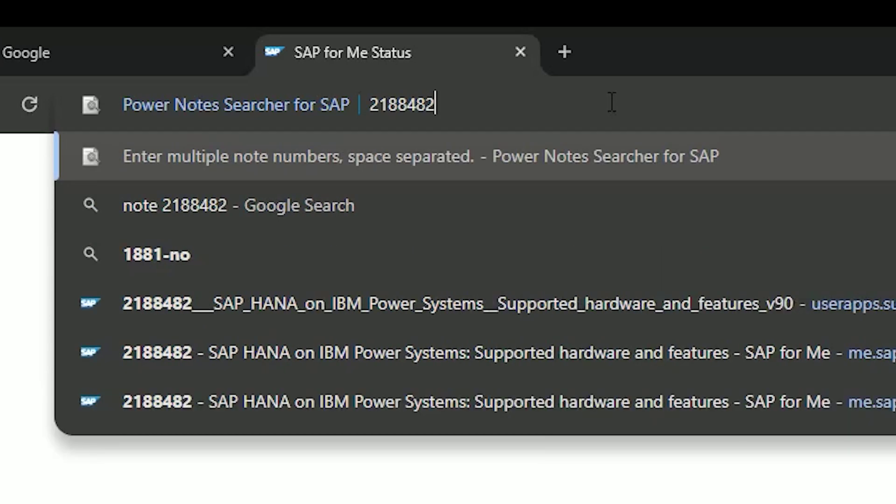
key("Return")
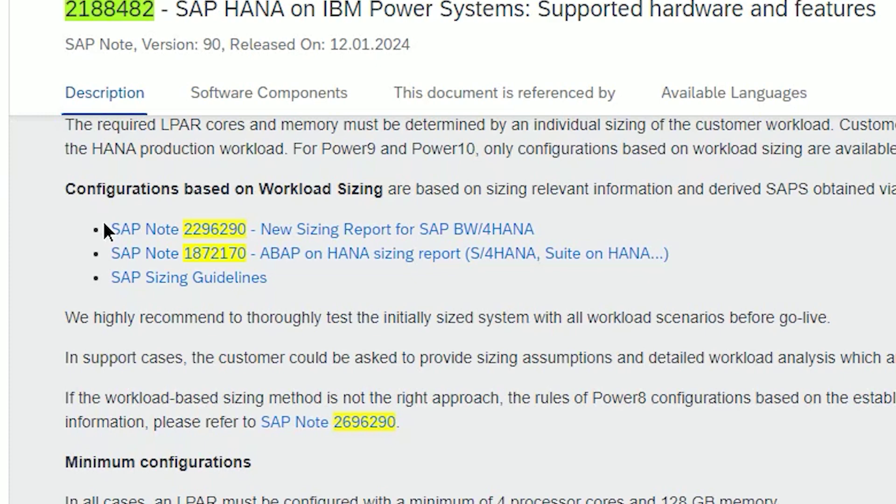
Step: Open the notes in the three Workload Sizing links with Power Notes Searcher, and bring up the extension's options for "LPAR configurations."
left_click_drag(104, 224, 340, 274)
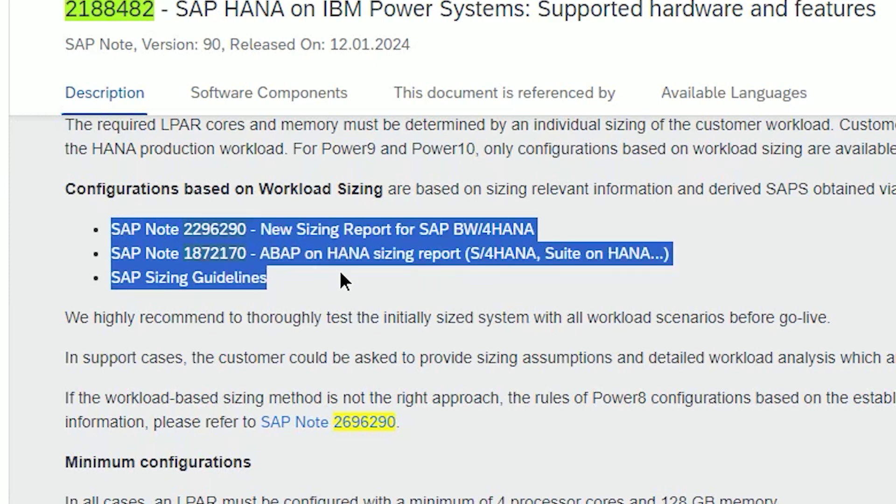
right_click(232, 227)
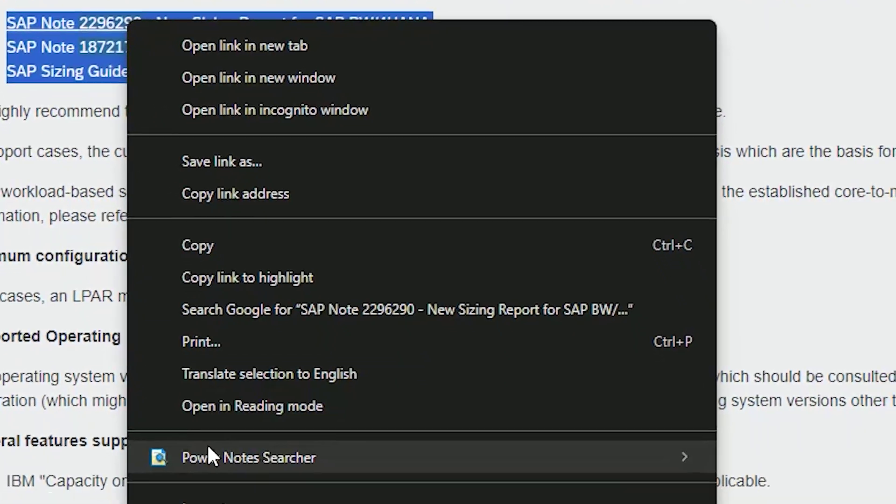
mouse_move(256, 457)
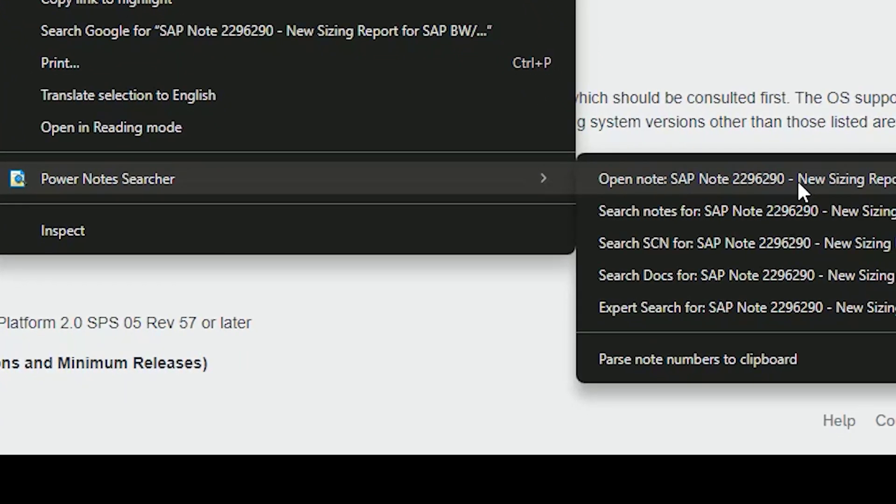
left_click(797, 180)
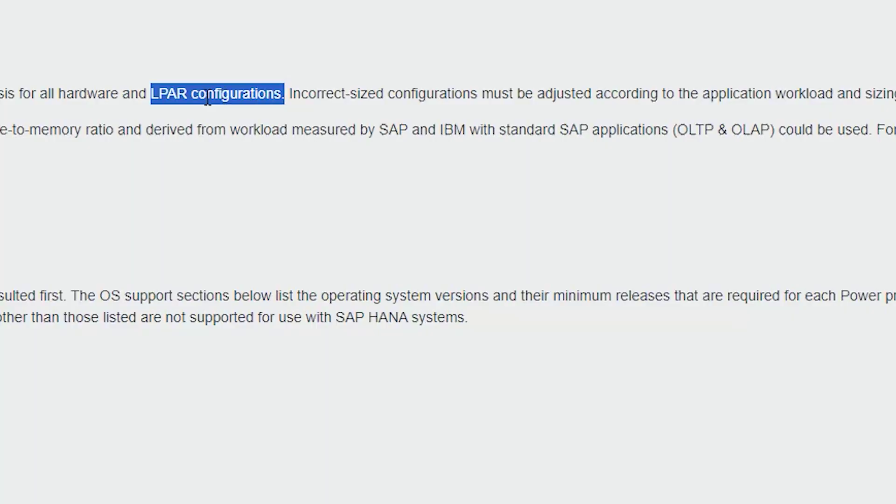
right_click(207, 99)
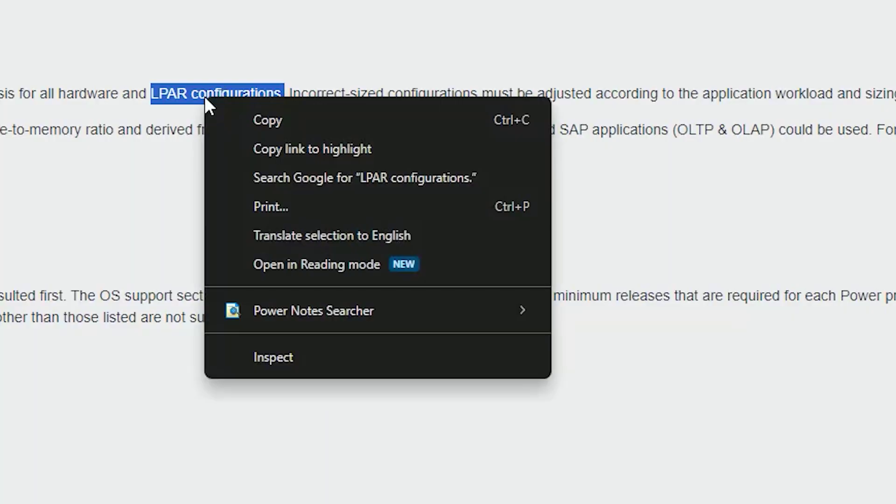
mouse_move(270, 309)
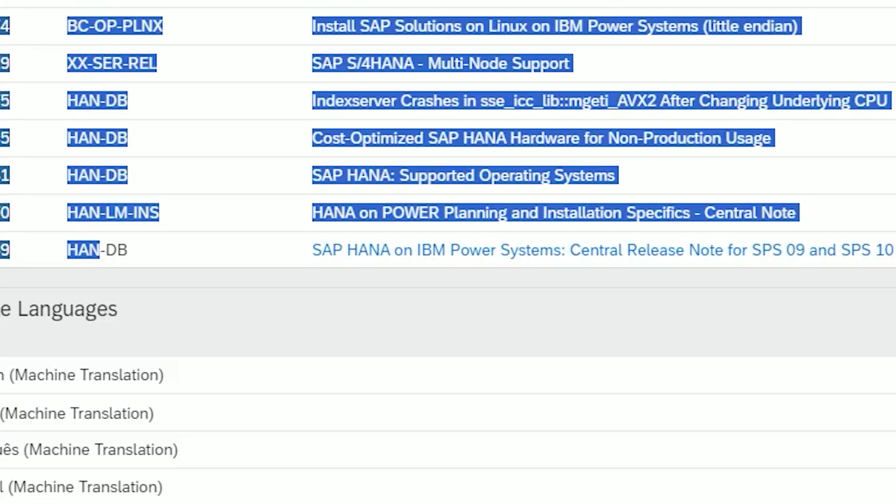
Step: Parse the note numbers from the selected rows of the referencing documents table to the clipboard with Power Notes Searcher
key("shift+F10")
mouse_move(195, 154)
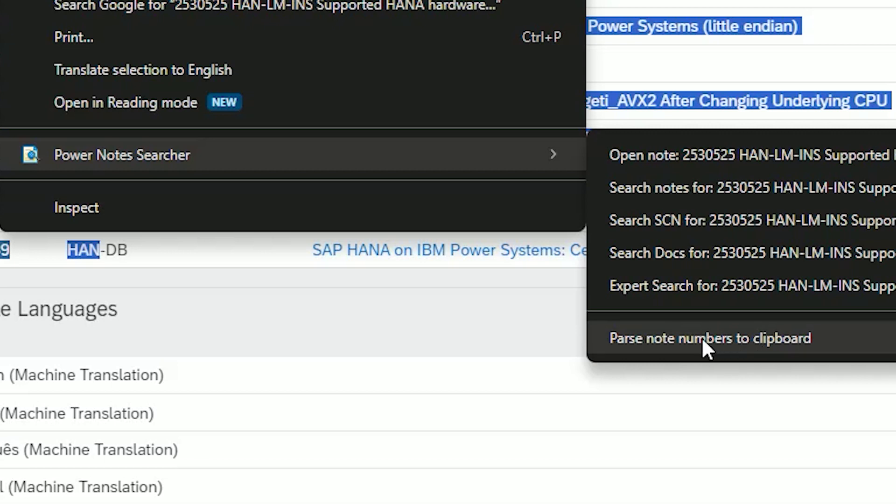
left_click(839, 351)
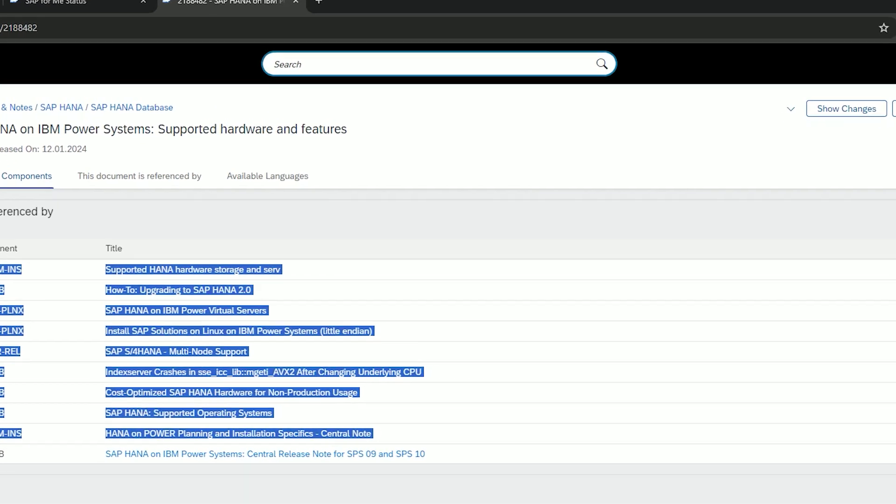
Step: Switch to Notepad, create a new empty document and paste the parsed note numbers into it
key("alt+Tab")
type("SAP Note 2188482 \"SAP HANA on IBM Power Systems: Supported hardware and features\" v90")
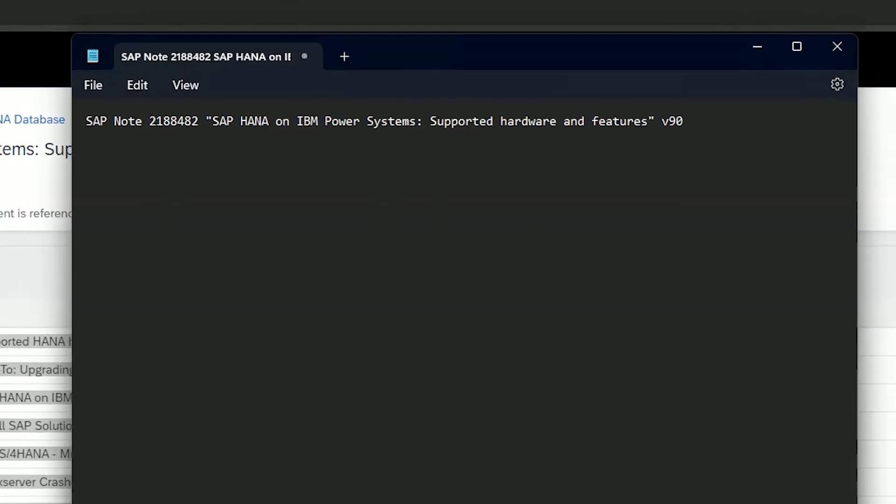
left_click(99, 87)
left_click(112, 116)
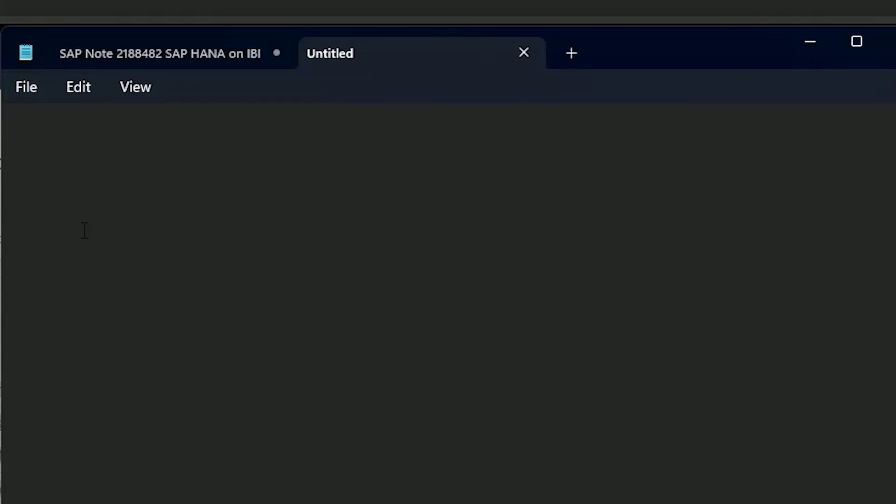
key("ctrl+v")
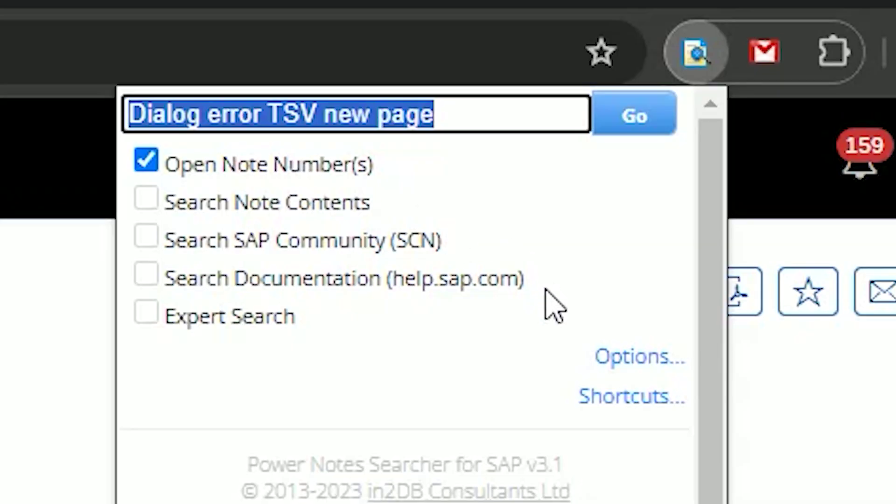
Step: Paste the parsed note numbers into Power Notes Searcher in Chrome and open them all with Open Note Number(s)
key("ctrl+v")
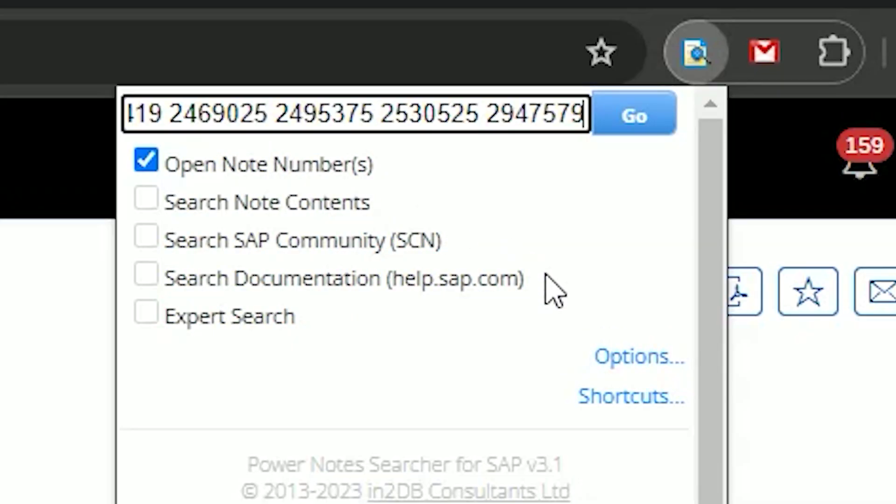
left_click(638, 116)
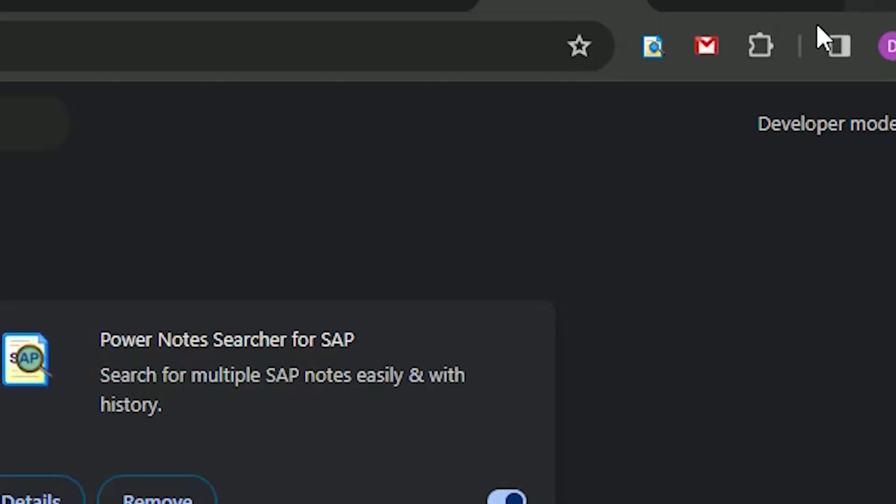
Step: Open Chrome's extension management page and go from there to the Chrome Web Store
left_click(760, 45)
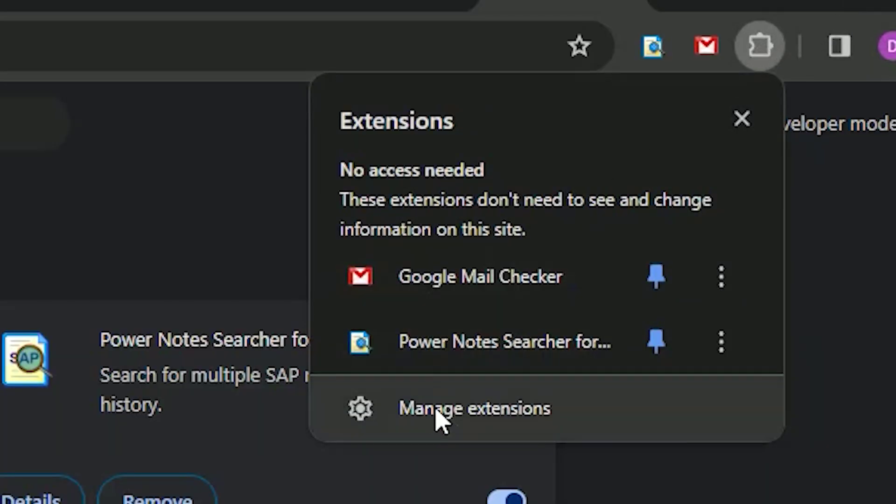
left_click(434, 422)
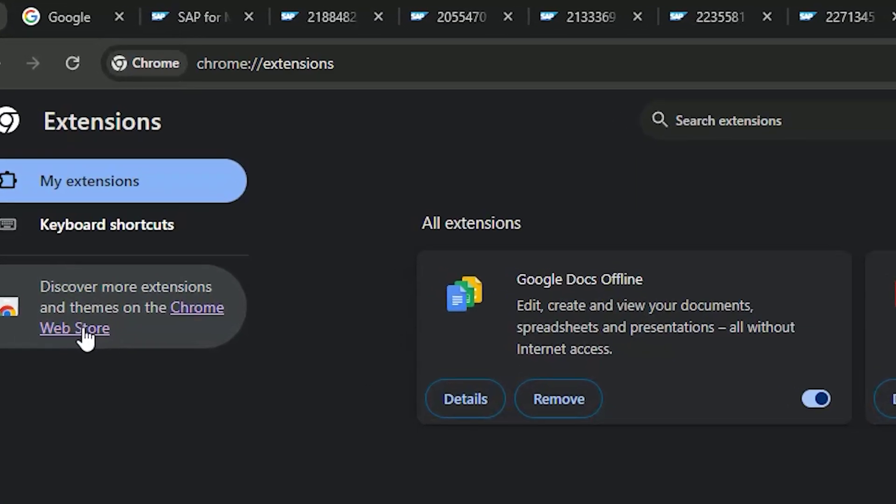
left_click(85, 330)
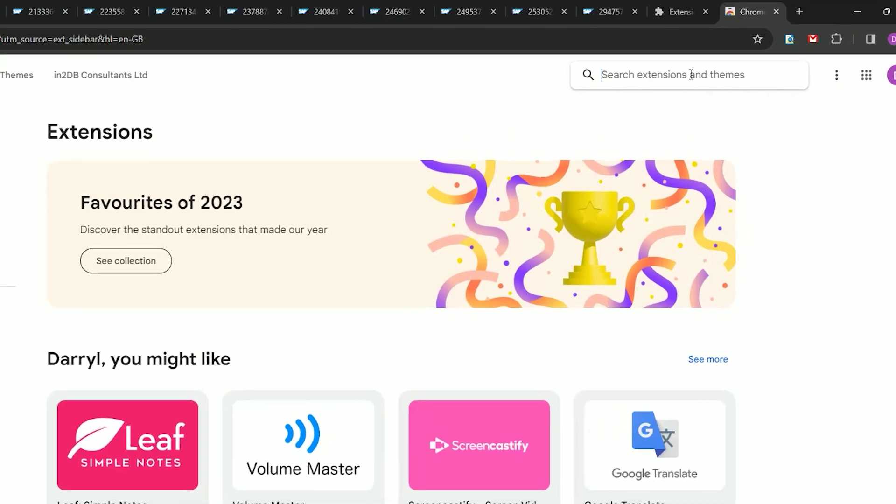
Step: Search the store for "power no", open the Power Notes Searcher for SAP listing and look through its overview and reviews
type("power")
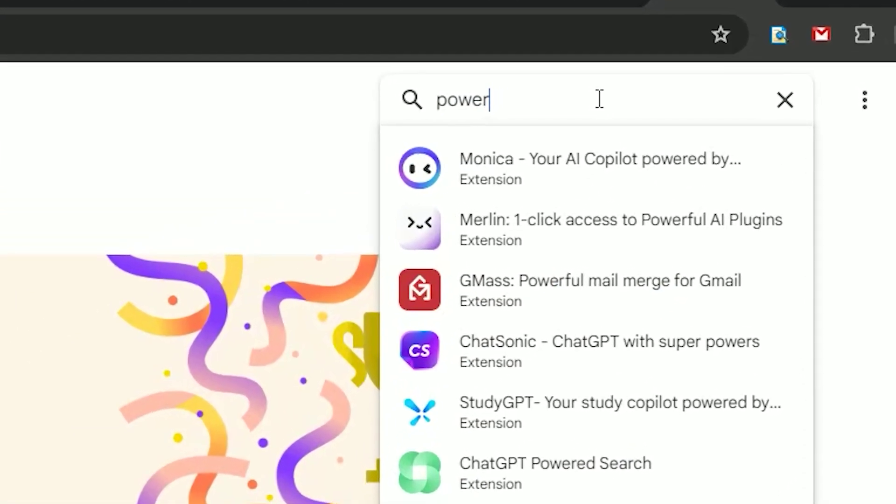
type(" no")
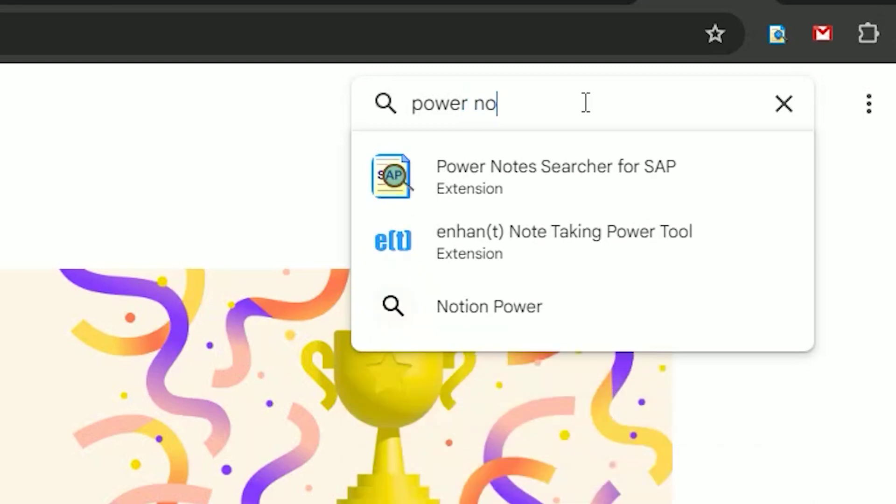
left_click(539, 168)
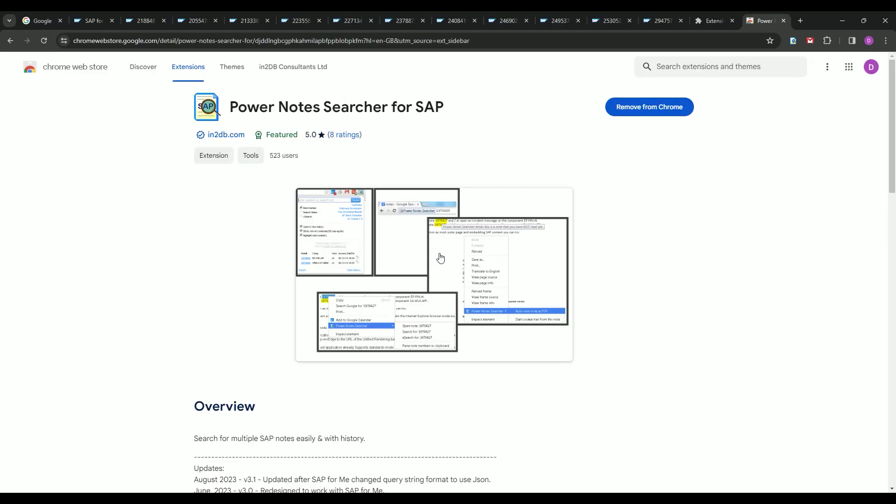
scroll(440, 258, "down", 5)
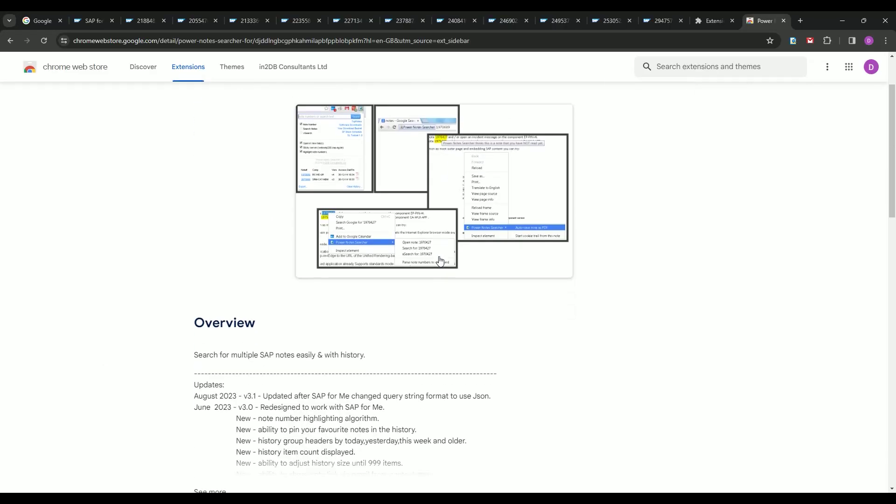
scroll(440, 261, "down", 4)
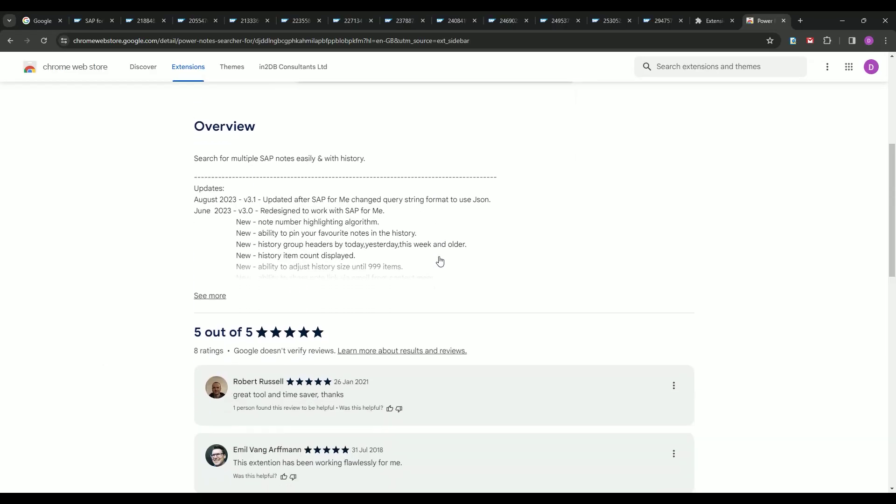
scroll(440, 260, "down", 2)
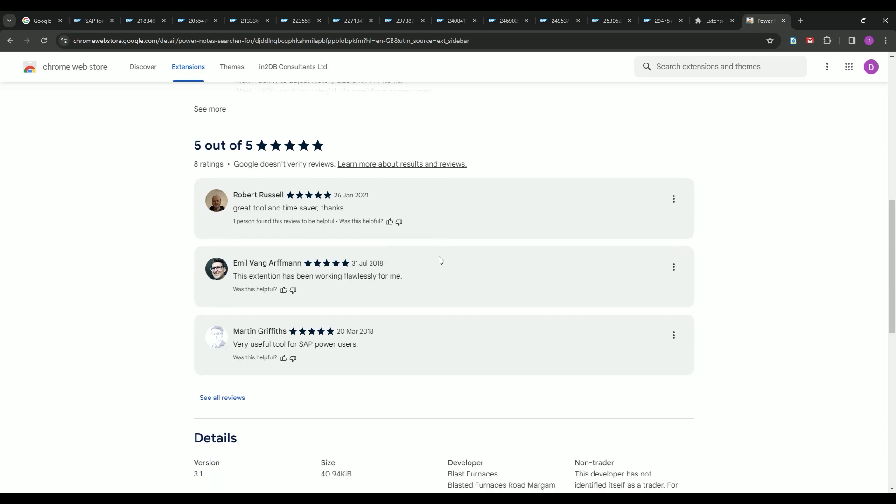